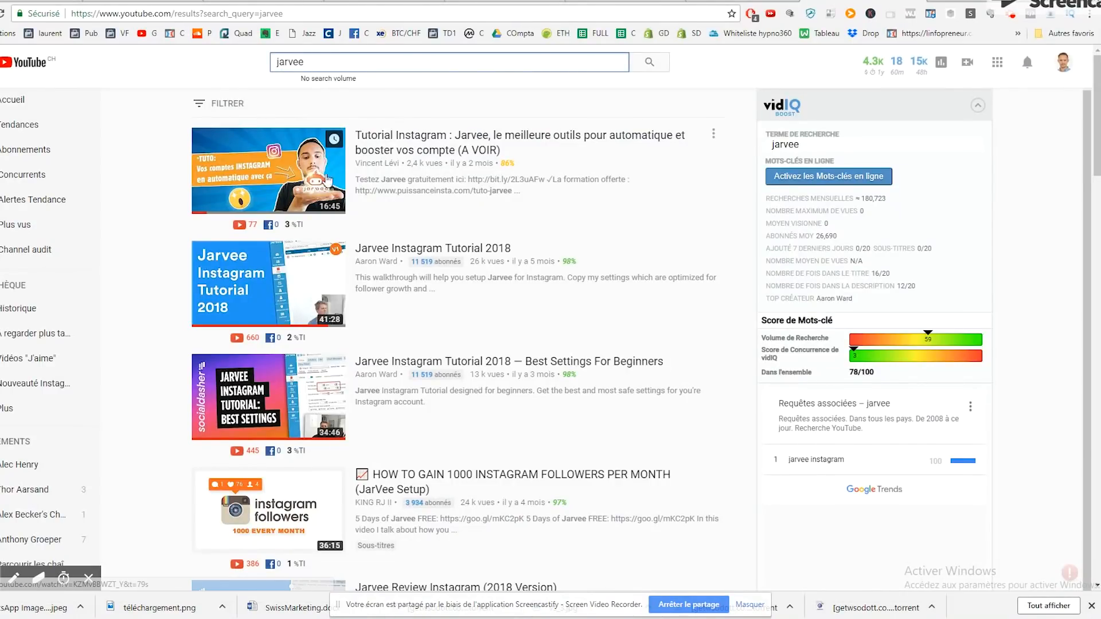
- Open the French Jarvee Instagram tutorial from the search results and follow the free training link in its description
left_click(413, 140)
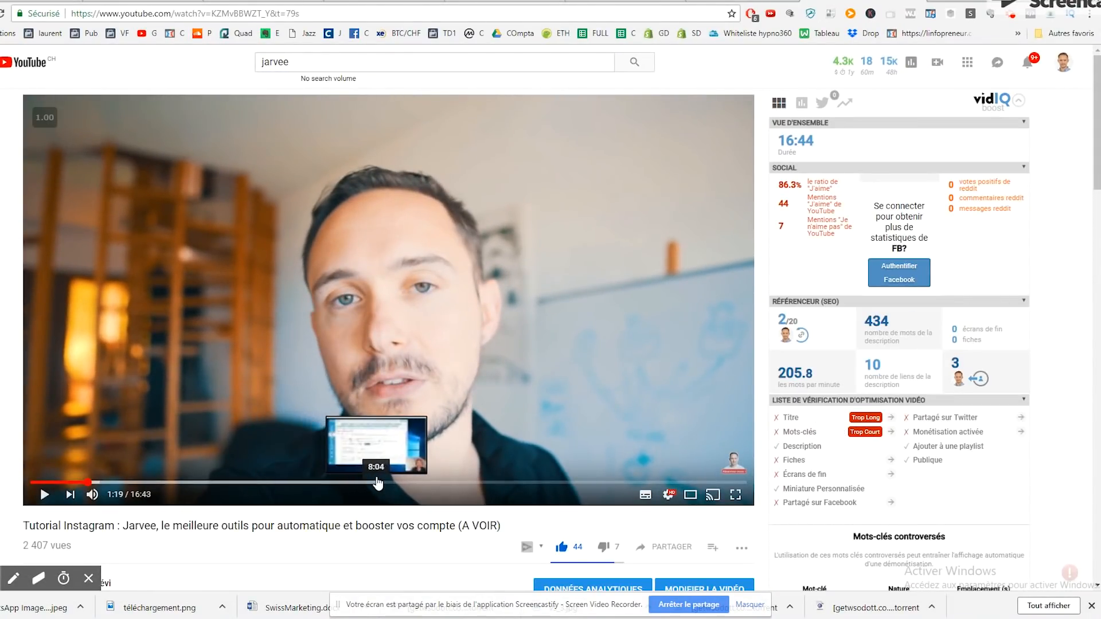
scroll(367, 488, "down", 5)
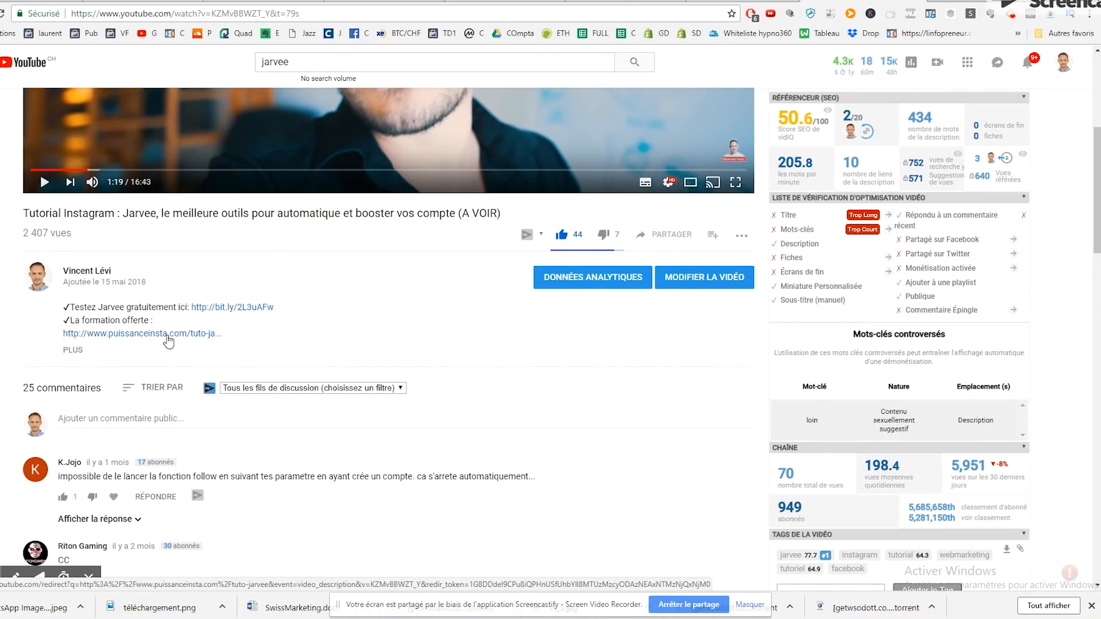
left_click(191, 338)
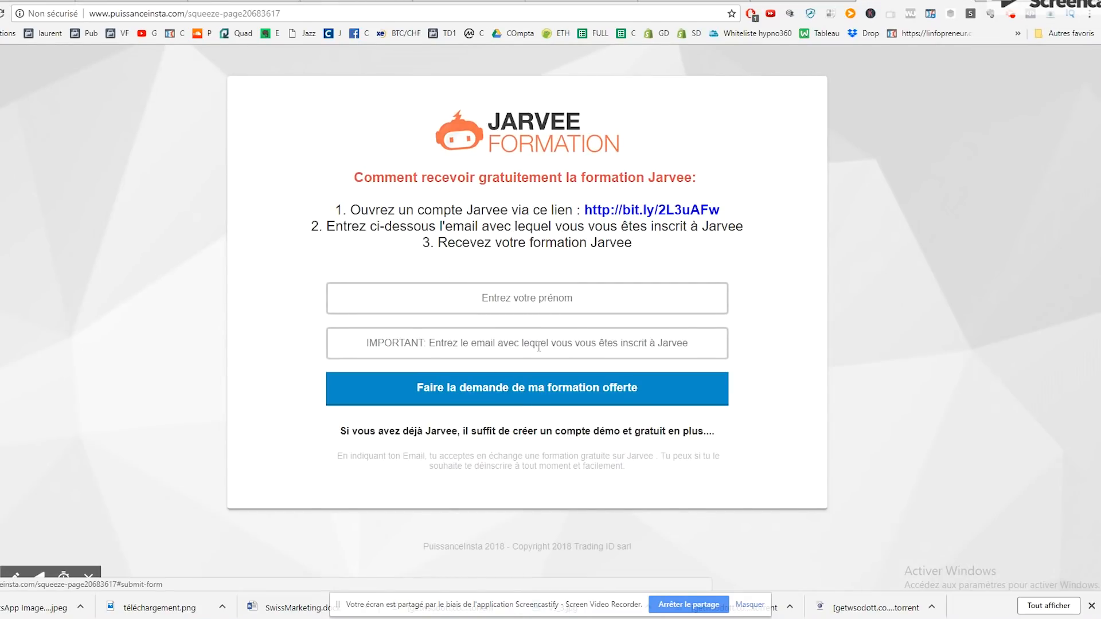
- Switch to the Jarvee desktop and review the run timers and block limits of the Block Followers tool
left_click(772, 2)
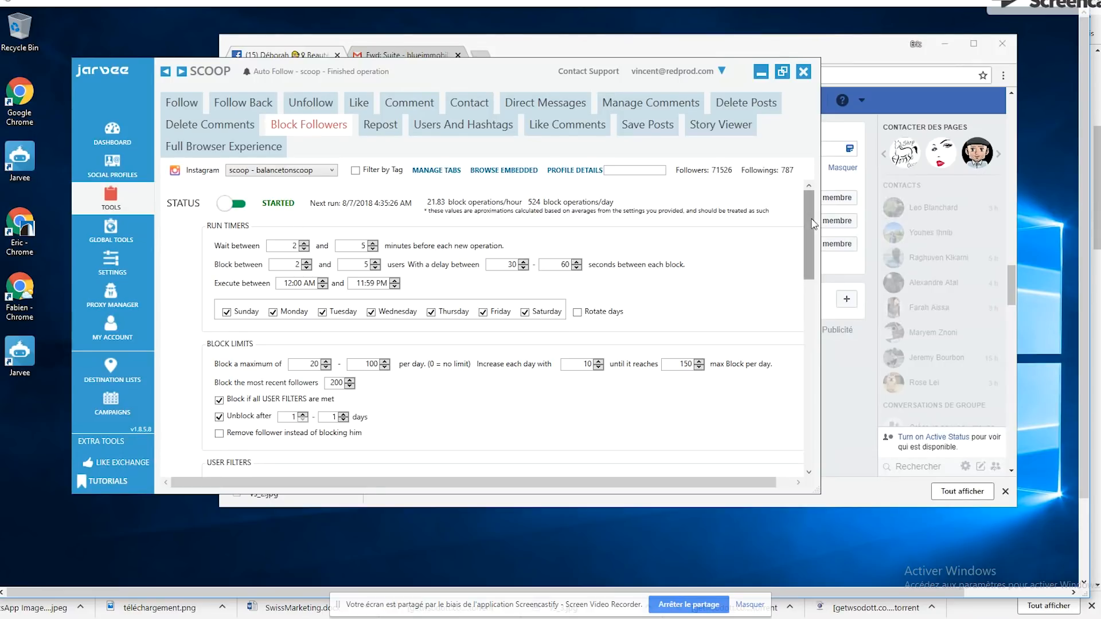
scroll(301, 232, "down", 1)
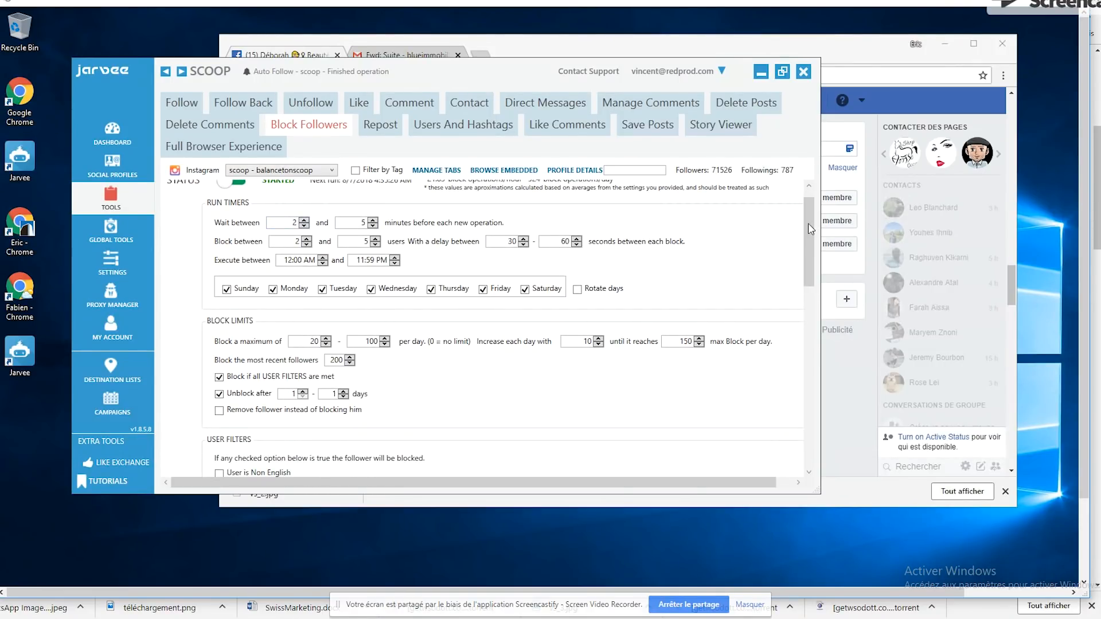
scroll(804, 215, "up", 1)
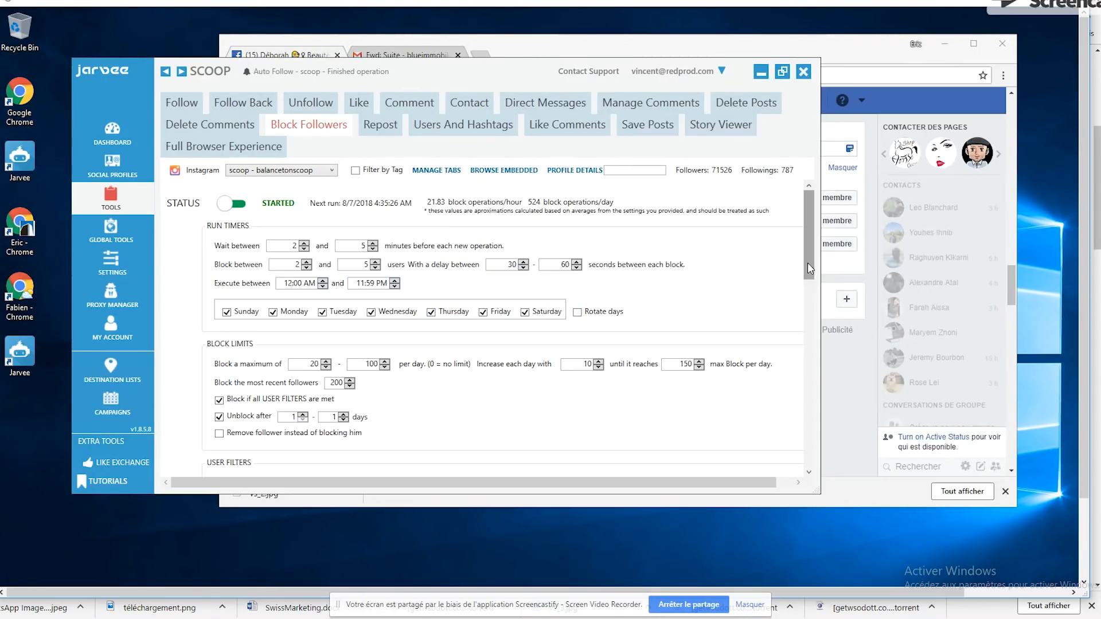
left_click_drag(807, 262, 808, 274)
scroll(488, 259, "up", 1)
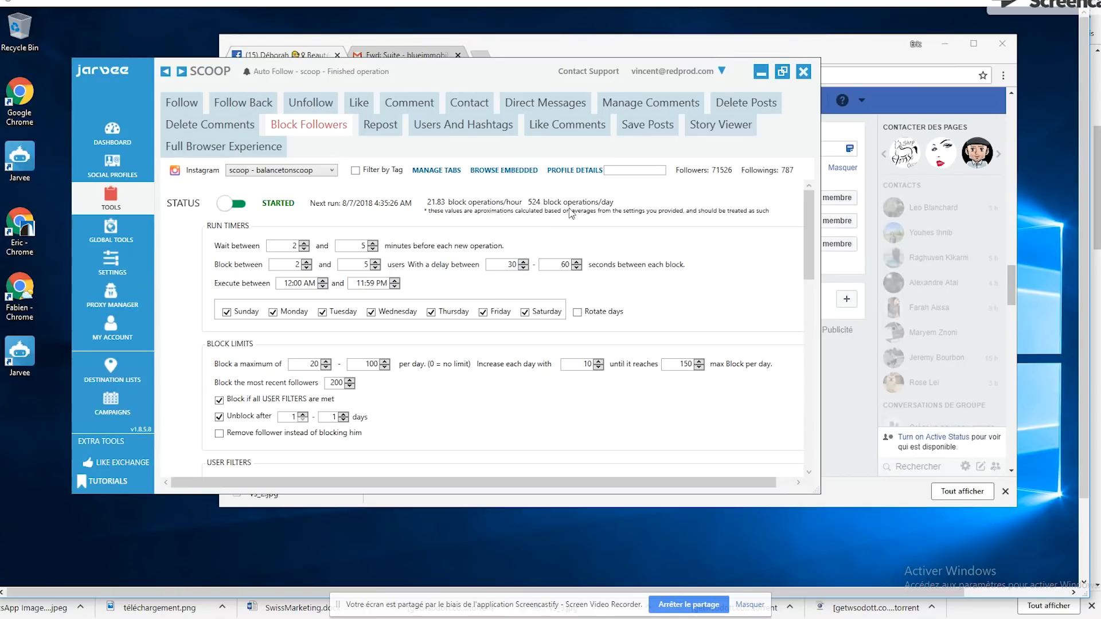
scroll(806, 236, "down", 2)
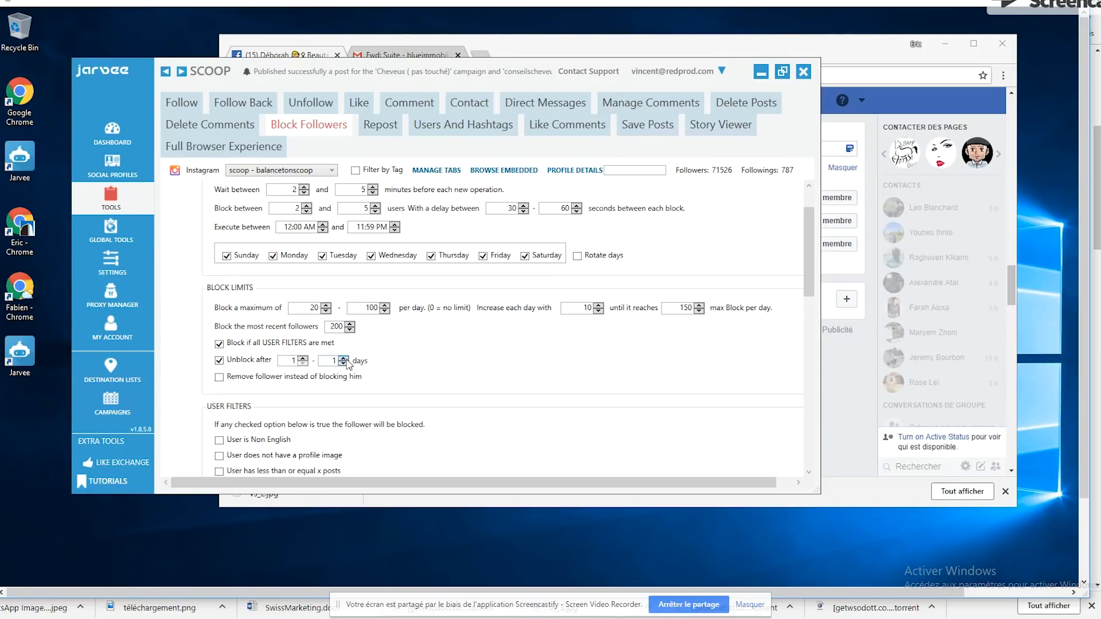
- Examine the user filters, especially the 1200–8000 followings range that determines which followers are blocked
left_click_drag(804, 281, 802, 337)
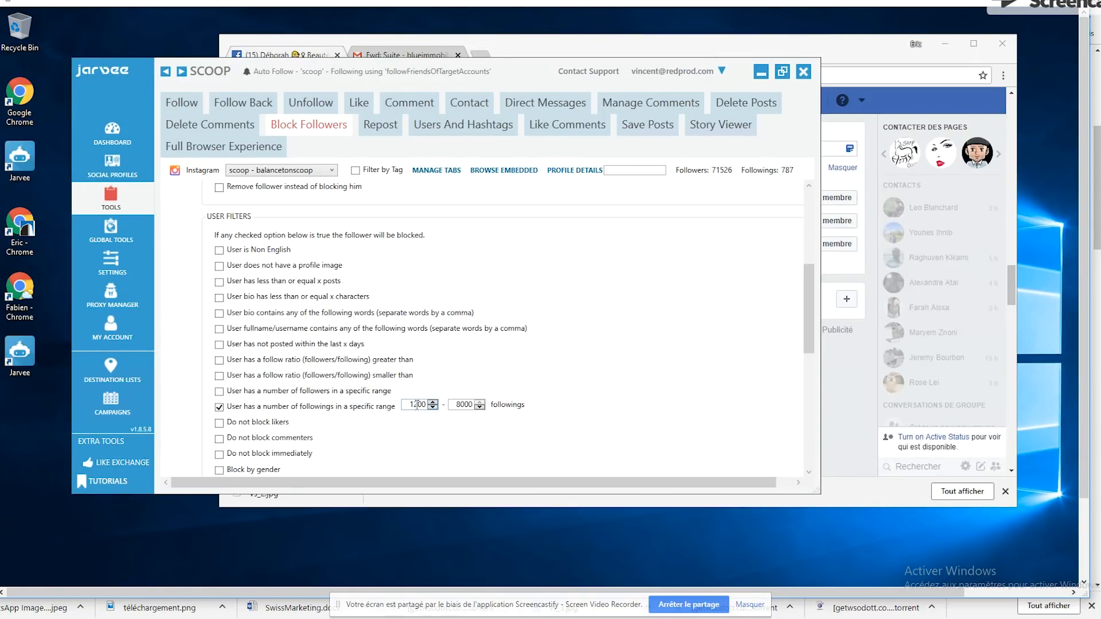
double_click(461, 404)
left_click(543, 407)
- Try the options that exempt likers of recent posts and commenters from blocking, and switch both off again
scroll(304, 406, "down", 3)
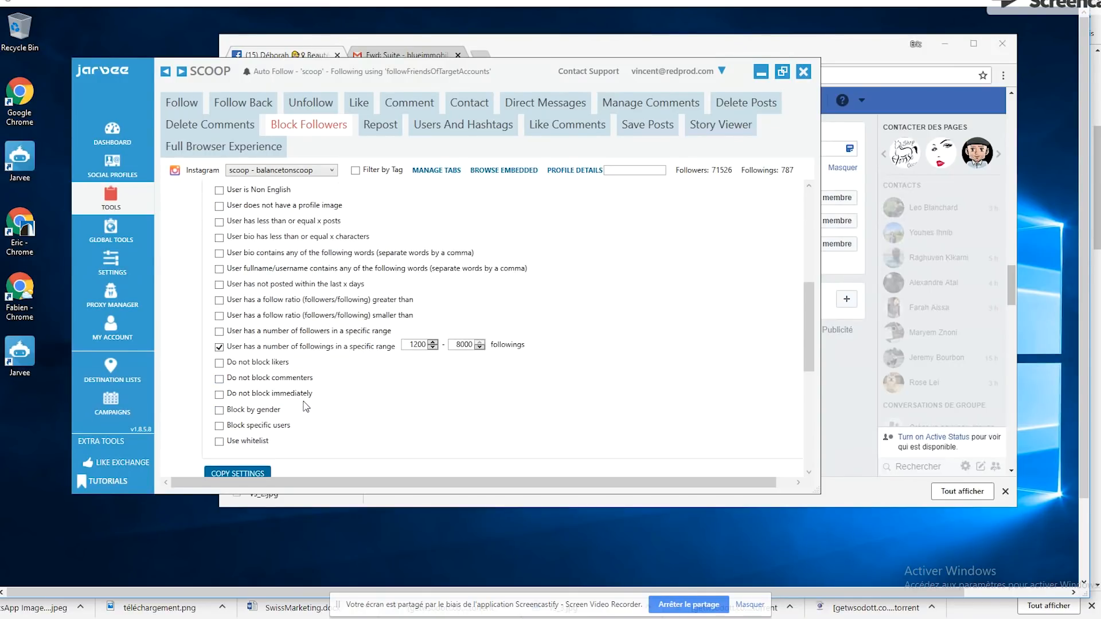
left_click(263, 333)
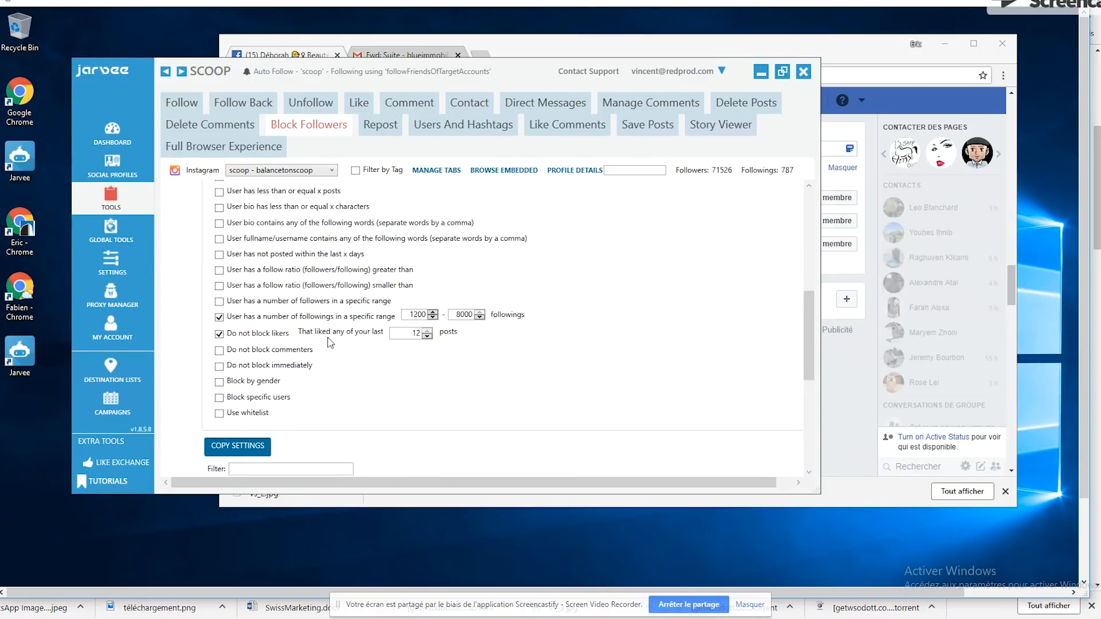
left_click(427, 337)
left_click(427, 337)
left_click(220, 349)
left_click(219, 349)
left_click(219, 333)
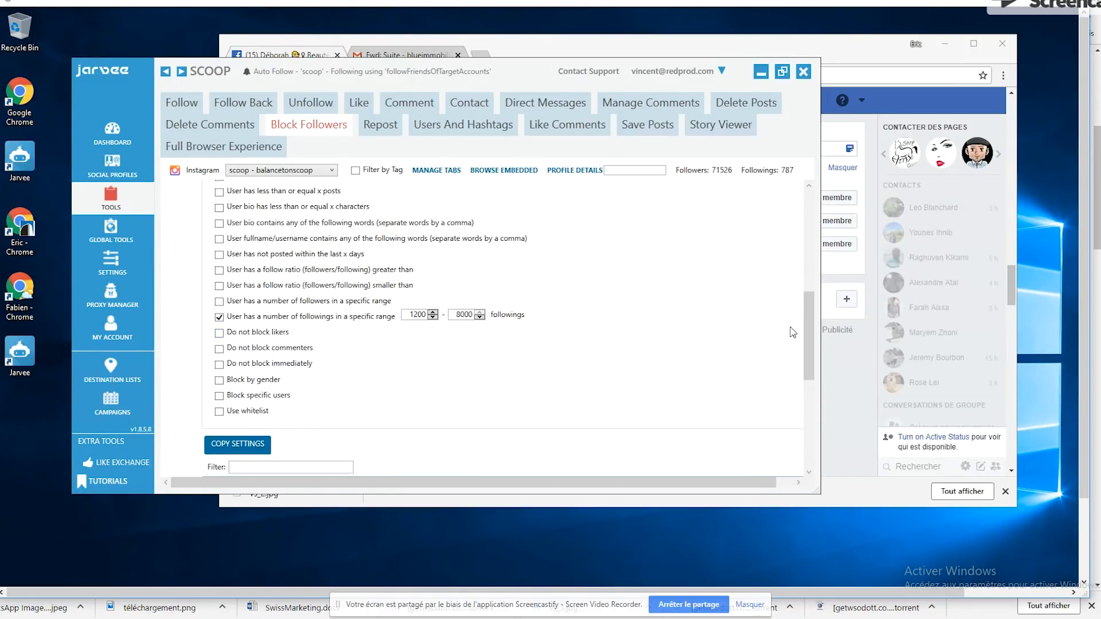
- Enable the whitelist to inspect its username entry and import options, and turn it off again
left_click_drag(805, 326, 825, 346)
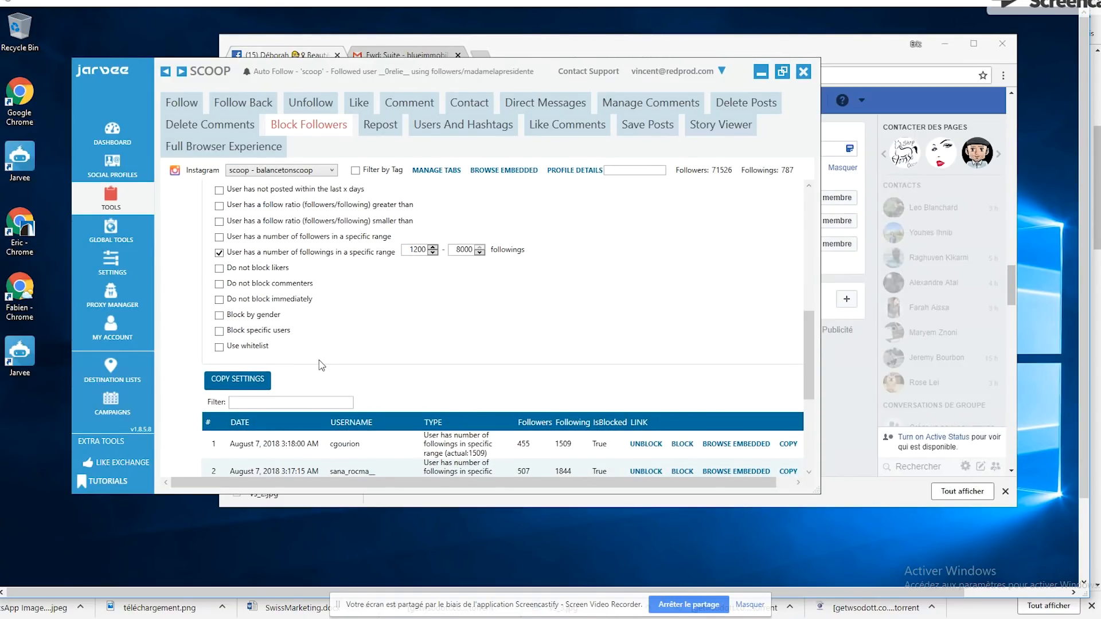
left_click(219, 348)
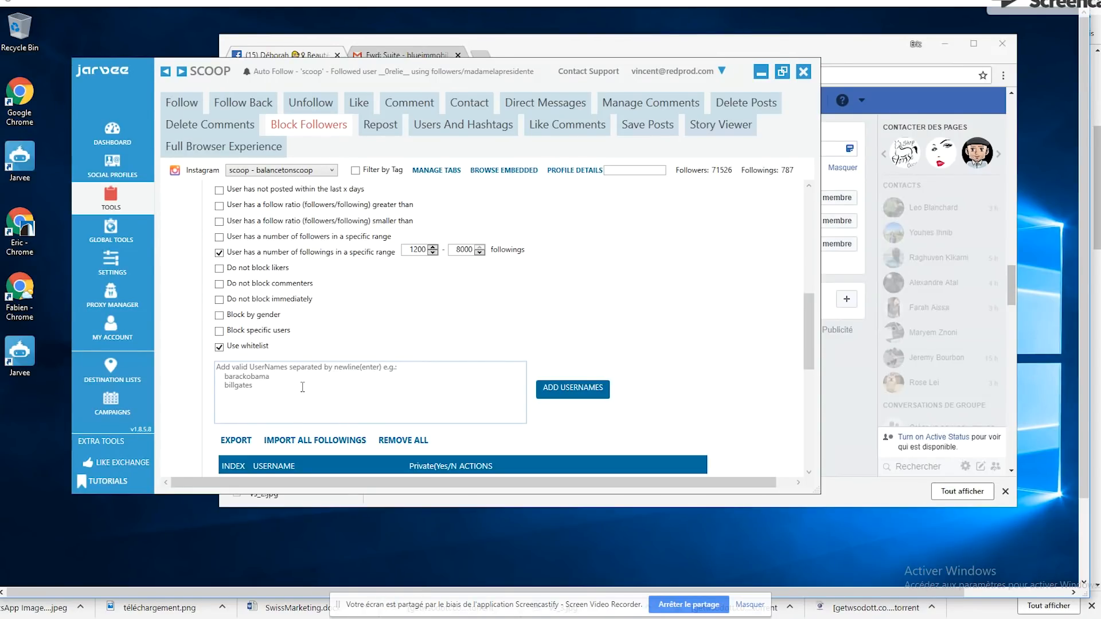
scroll(302, 387, "down", 1)
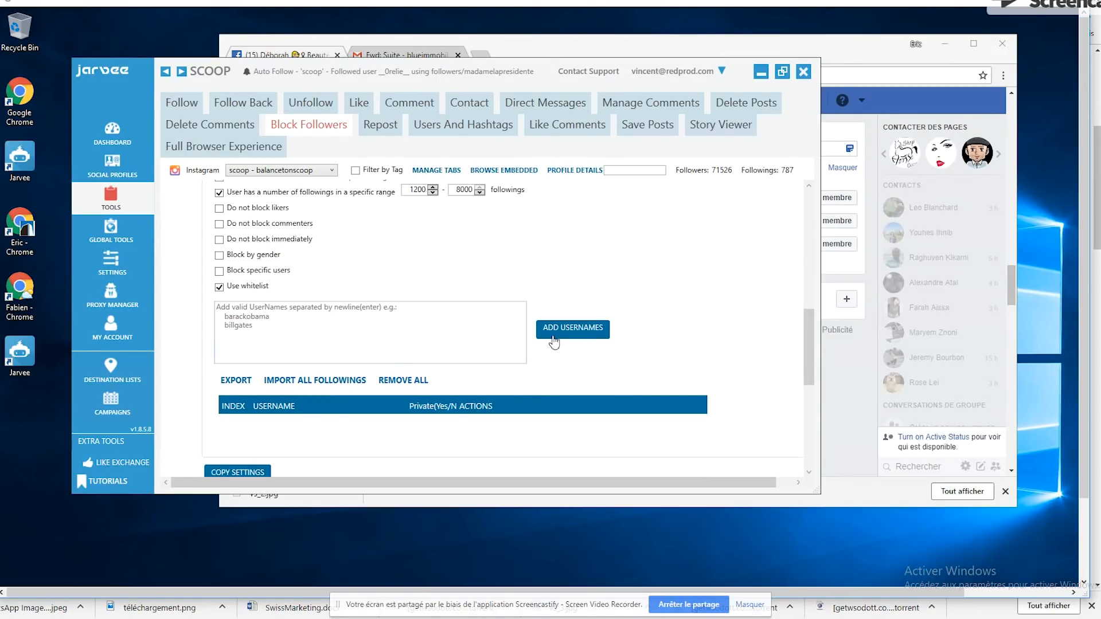
scroll(554, 342, "up", 1)
left_click(220, 317)
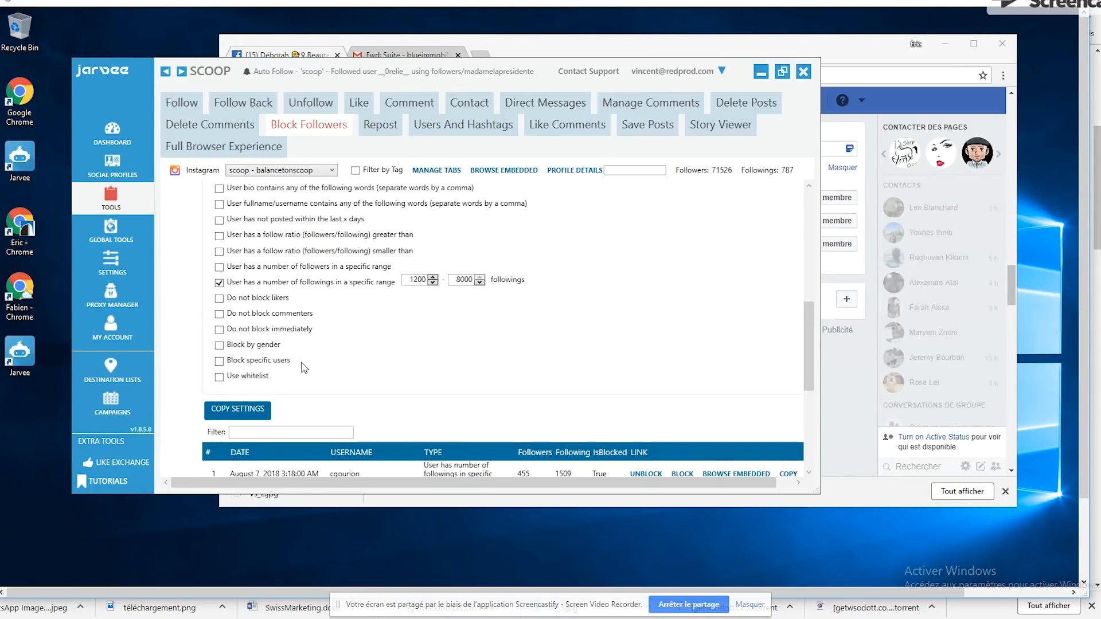
- Look through the log of blocked followers and return to the block limits and run timers
scroll(304, 373, "down", 2)
scroll(613, 382, "down", 3)
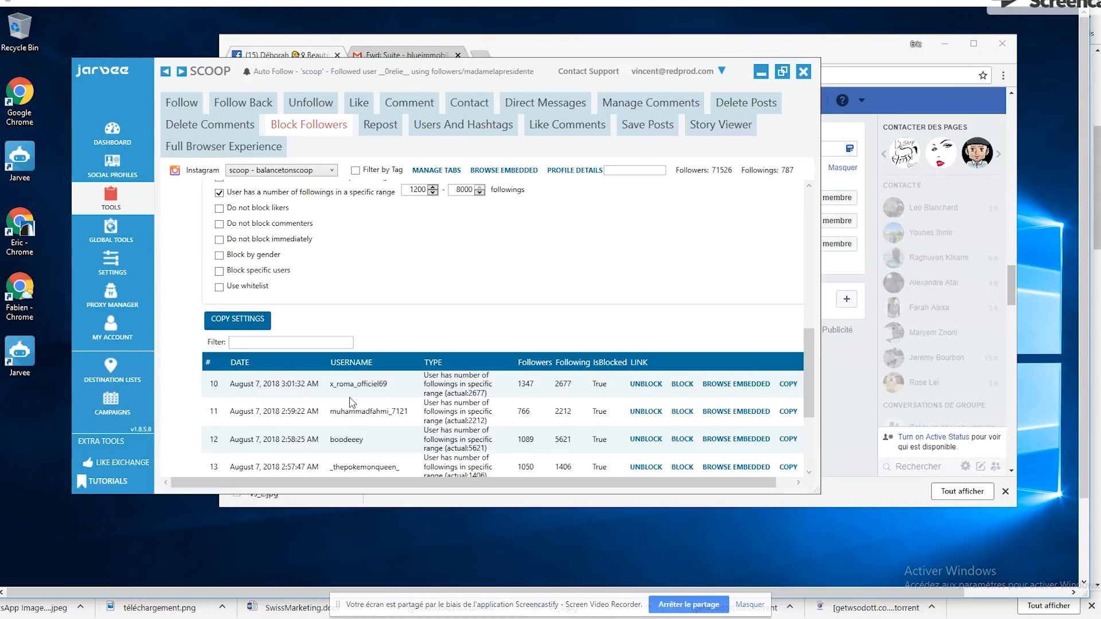
scroll(396, 317, "up", 8)
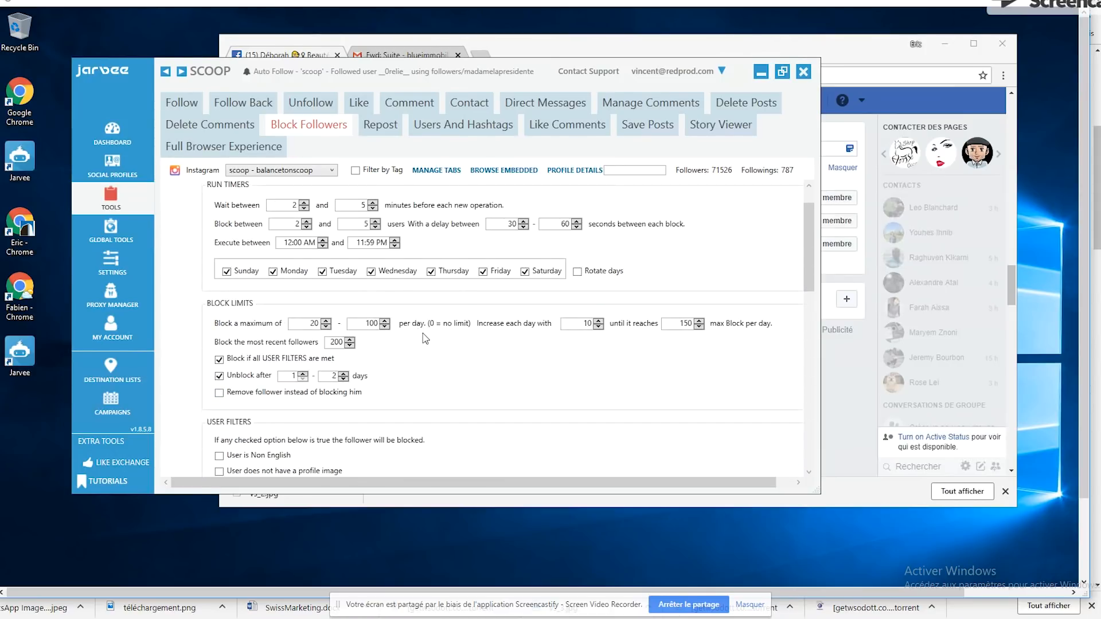
scroll(425, 338, "up", 1)
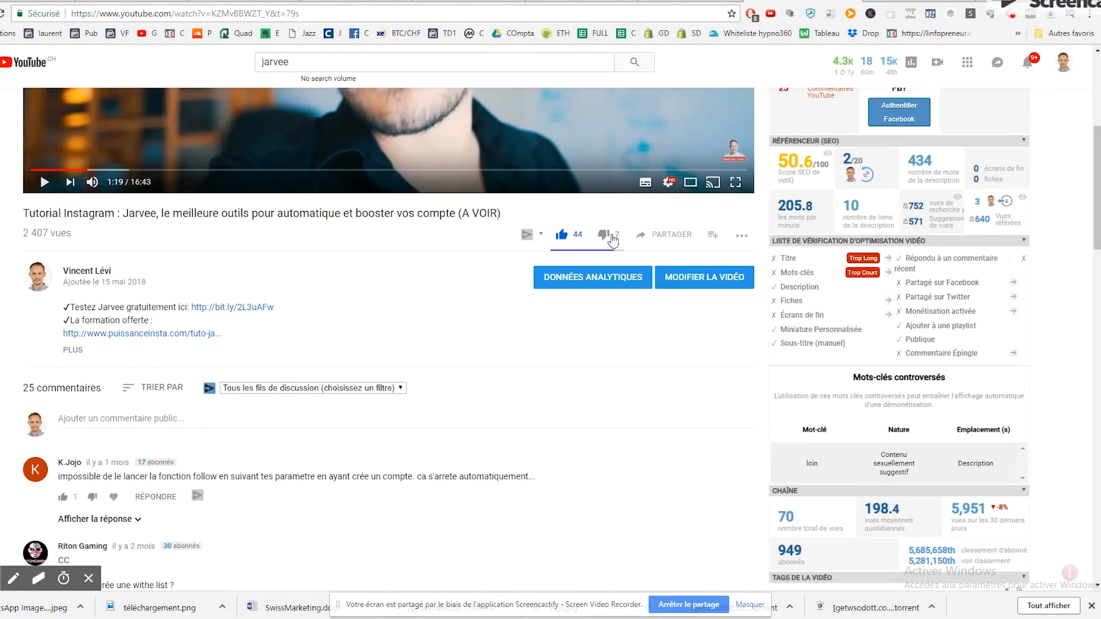
- Open the free Jarvee test link from the YouTube video description in a separate tab and go to the free-trial packages
scroll(612, 241, "up", 5)
scroll(613, 243, "down", 5)
scroll(295, 277, "up", 5)
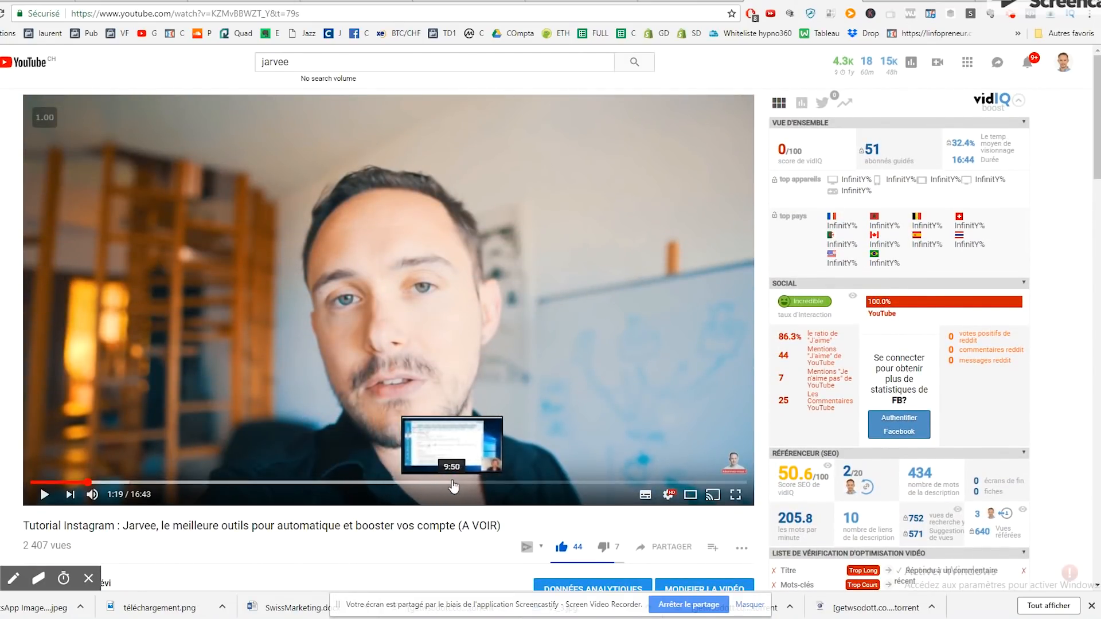
scroll(453, 486, "down", 5)
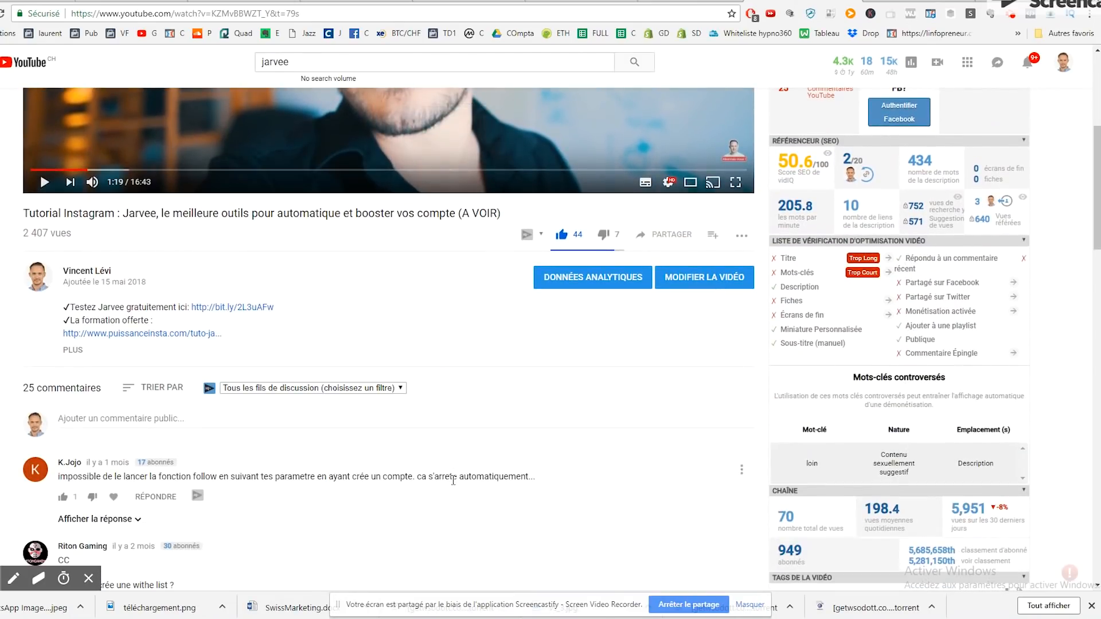
right_click(235, 311)
left_click(271, 317)
left_click(923, 3)
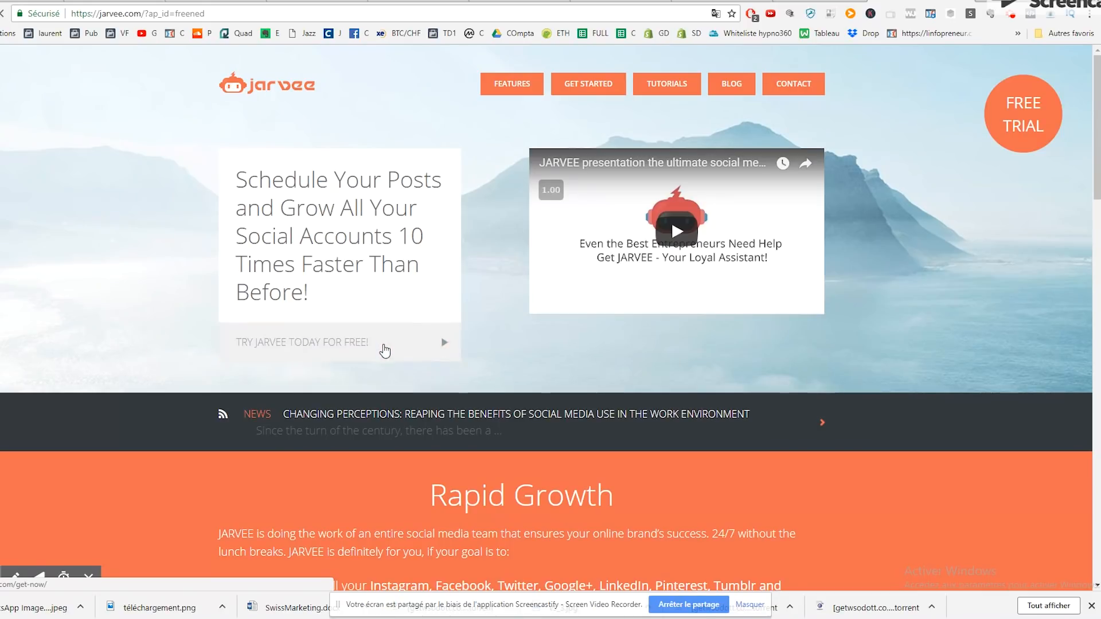
left_click(384, 350)
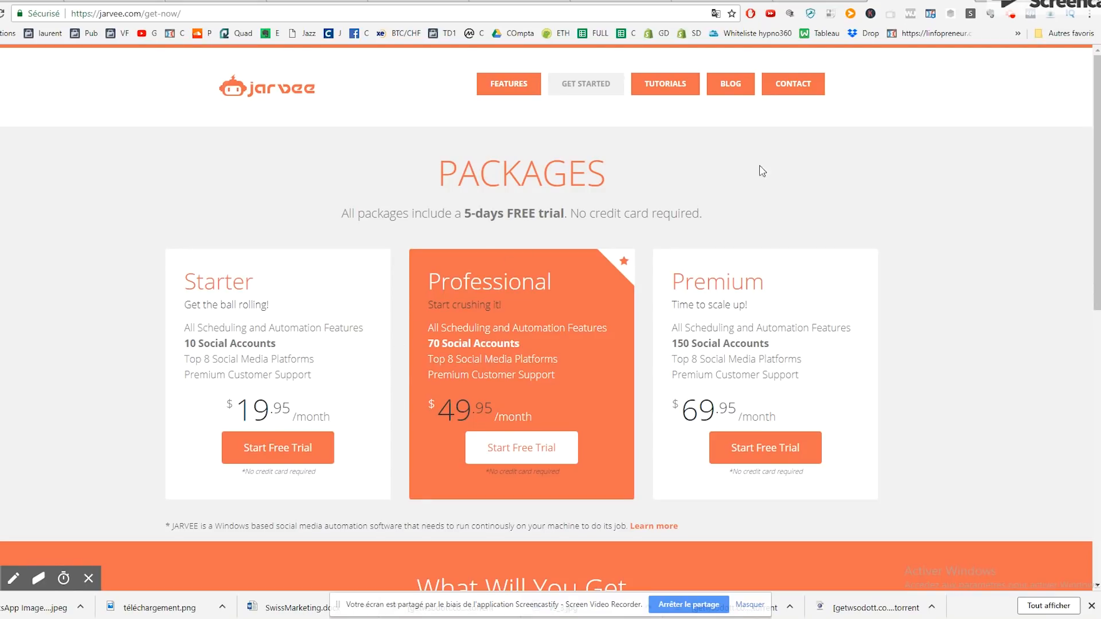
- Return to the YouTube tutorial and open the free training link from its description
left_click(710, 2)
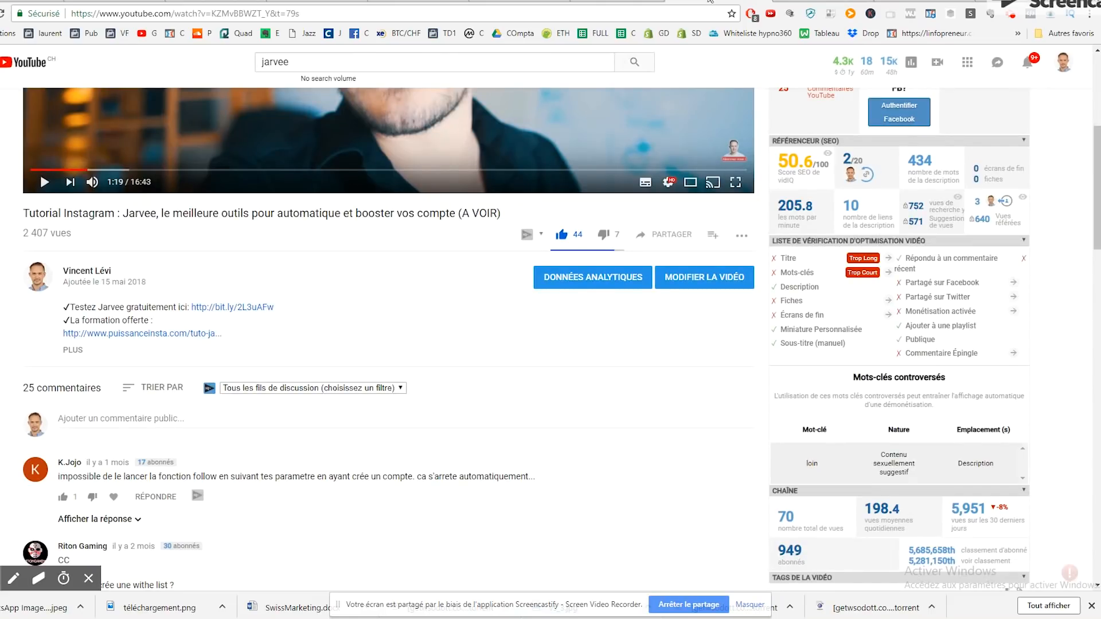
scroll(625, 367, "up", 4)
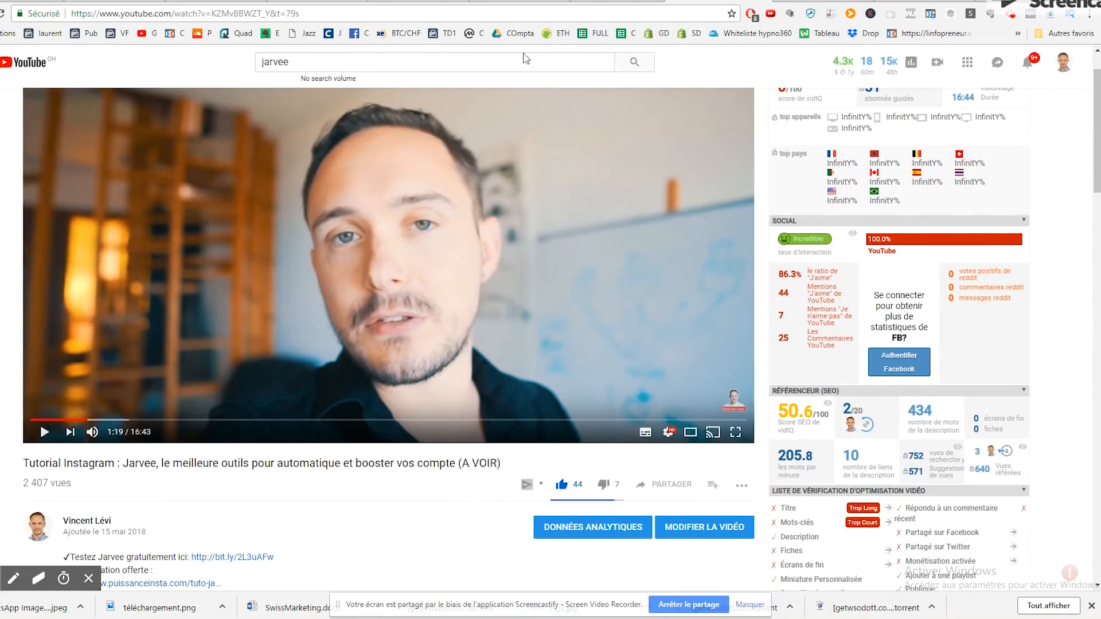
scroll(566, 233, "down", 3)
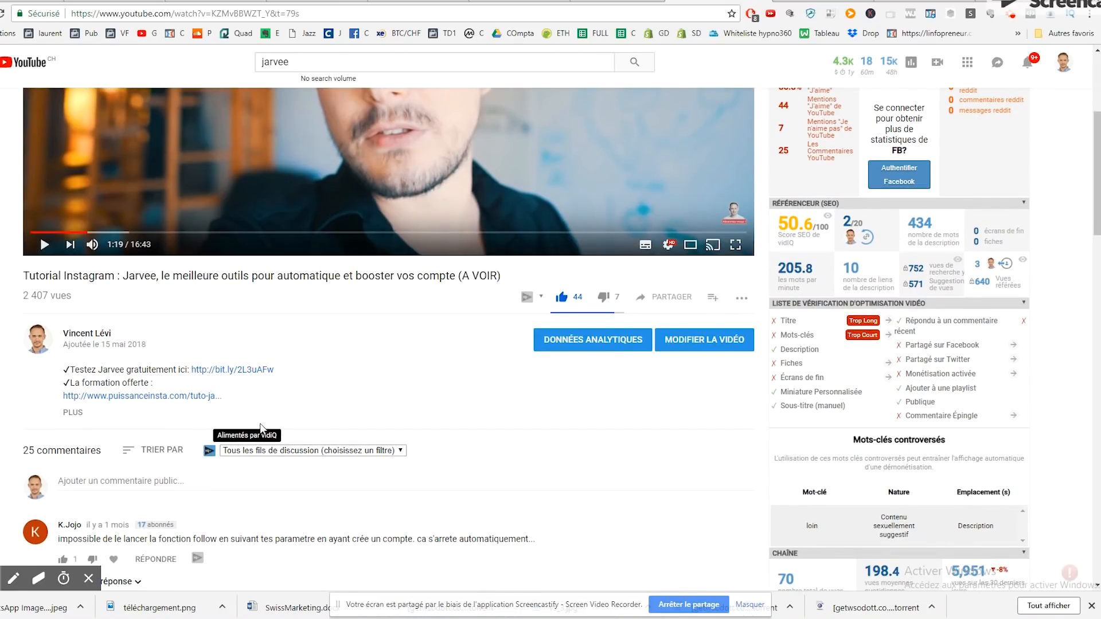
left_click(146, 401)
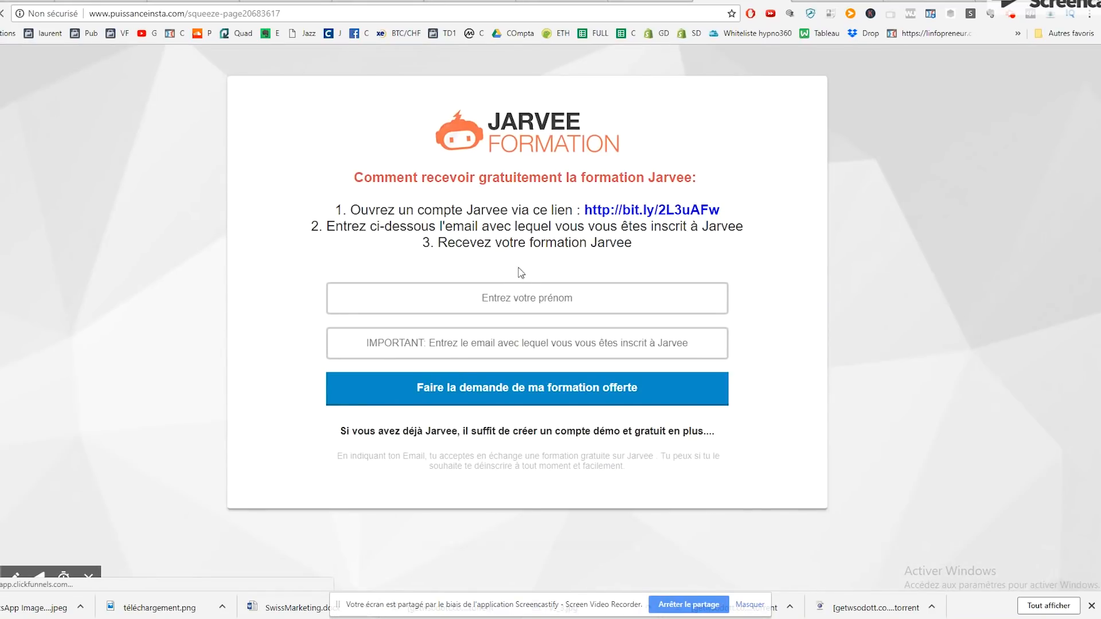